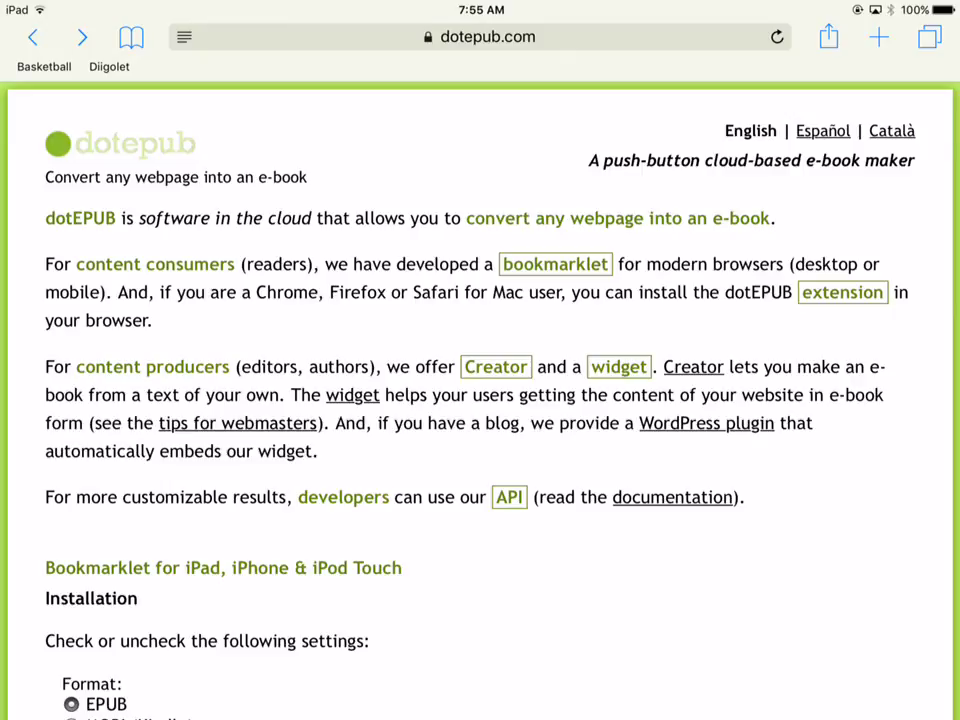
Bookmark the dotepub.com page in Favorites under the title 'Dotepub'
{"action": "left_click", "coordinate": [828, 37]}
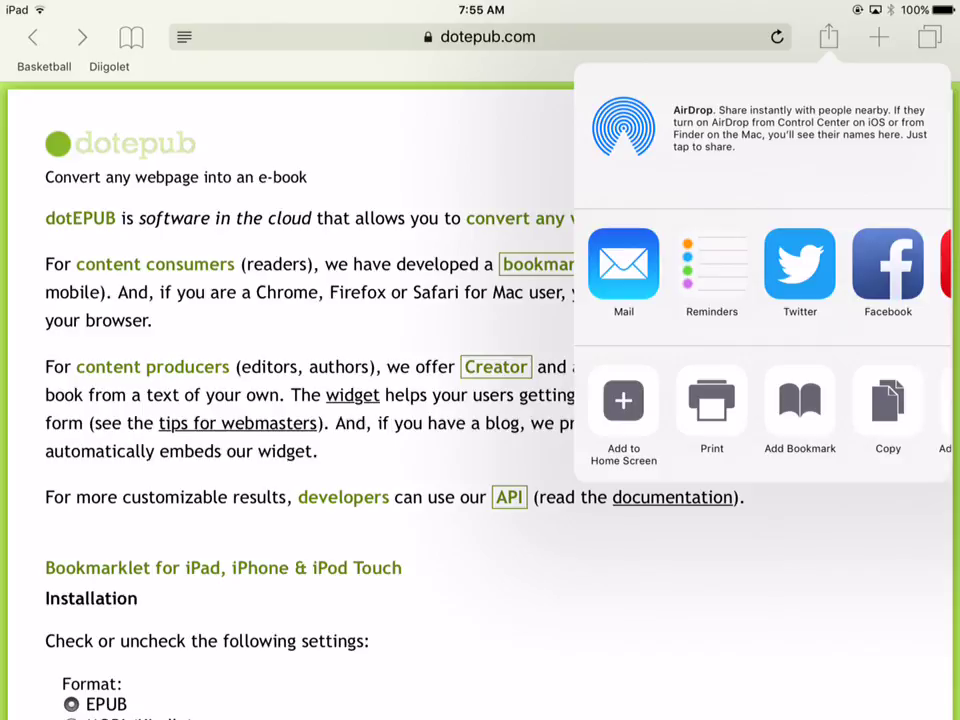
{"action": "left_click", "coordinate": [800, 410]}
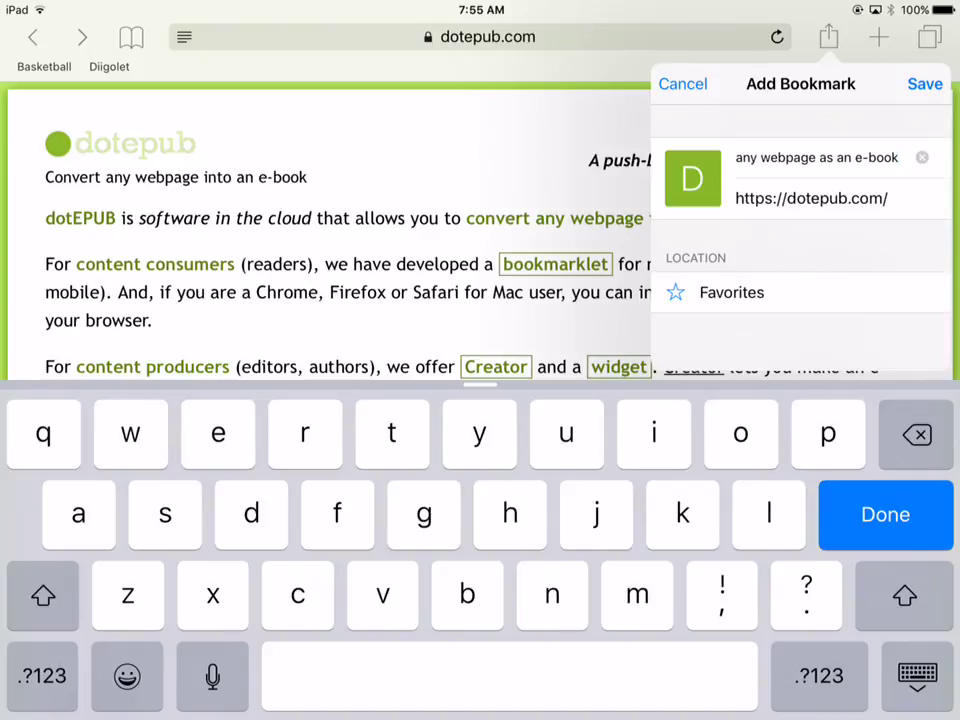
{"action": "left_click", "coordinate": [922, 157]}
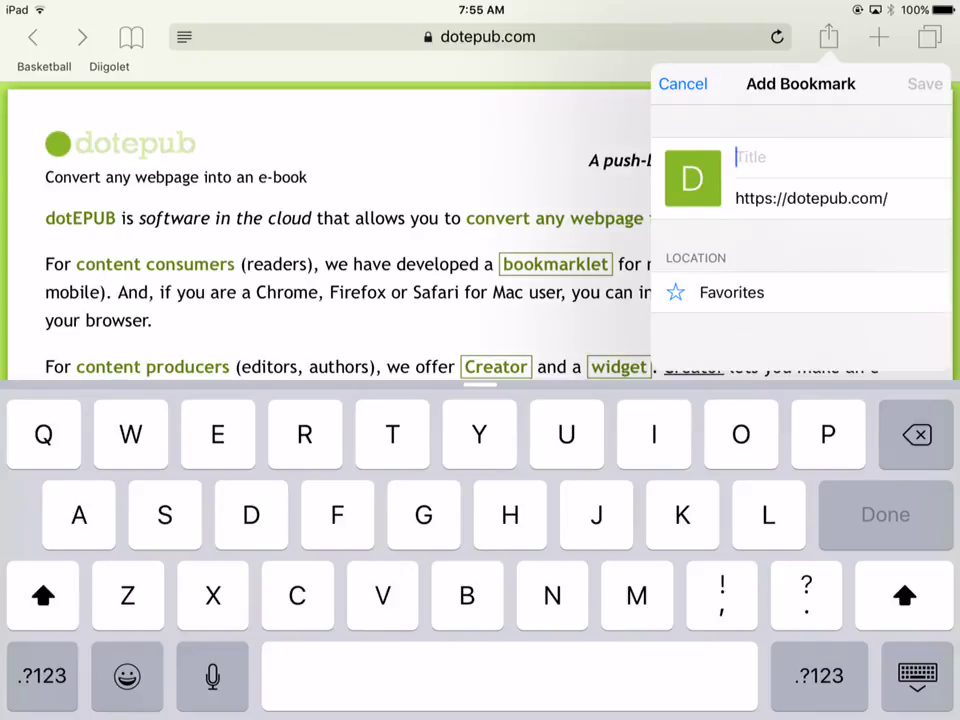
{"action": "type", "text": "D"}
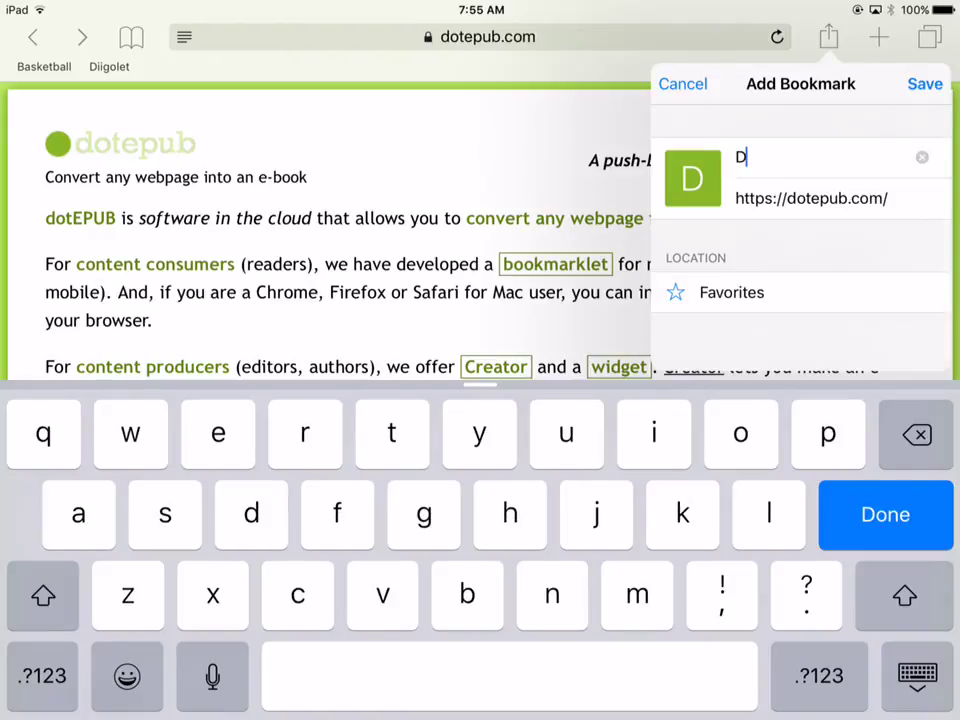
{"action": "type", "text": "otepub"}
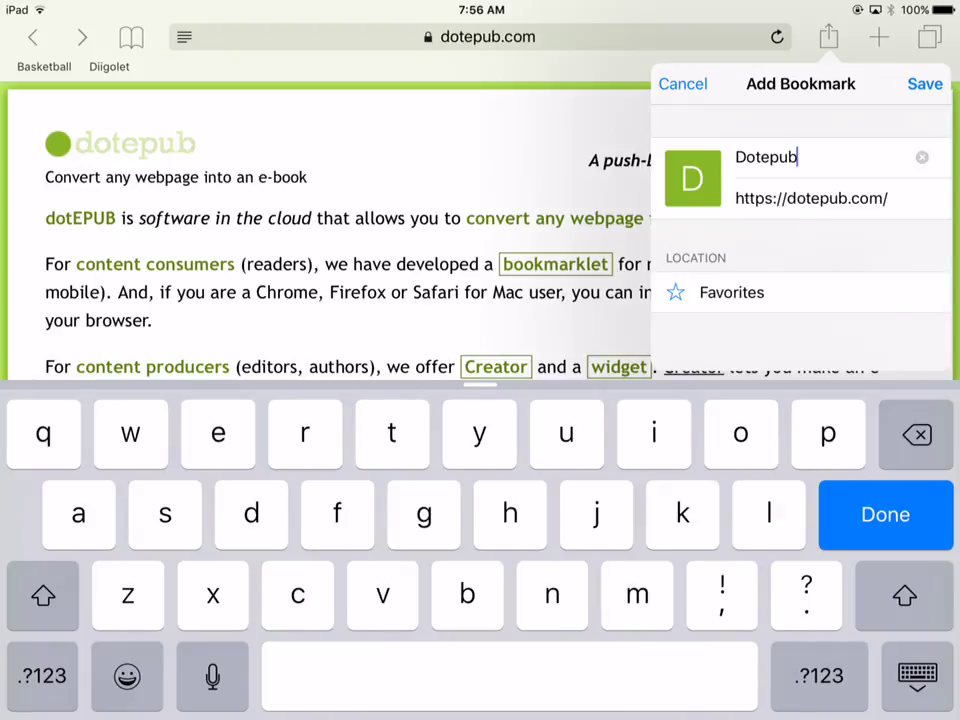
{"action": "key", "text": "Return"}
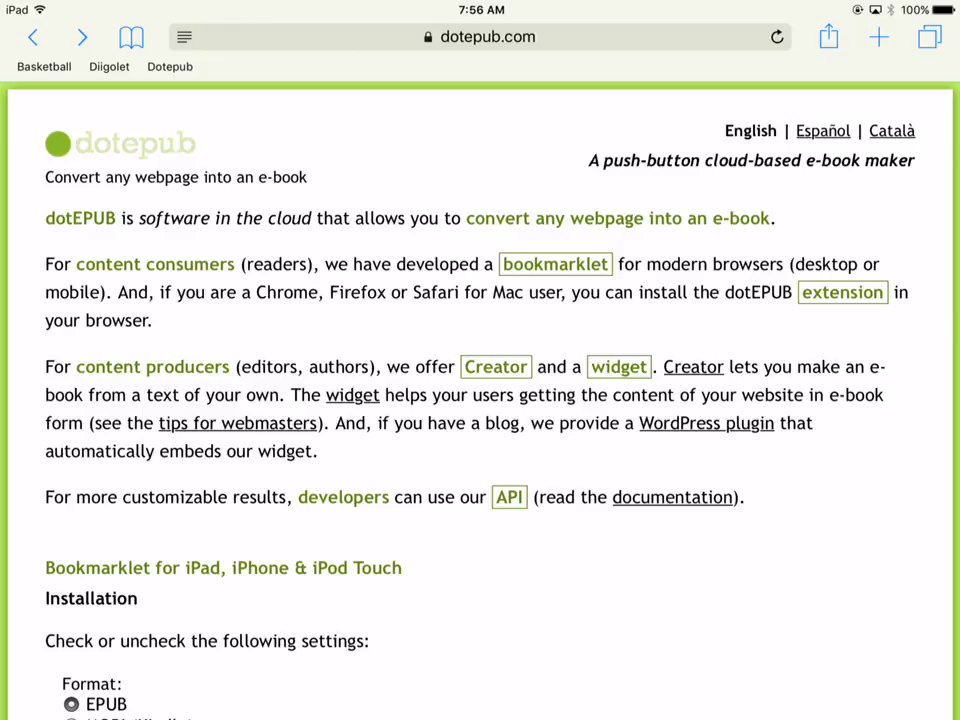
Open the Dotepub bookmark for editing from the Favorites folder
{"action": "left_click", "coordinate": [131, 37]}
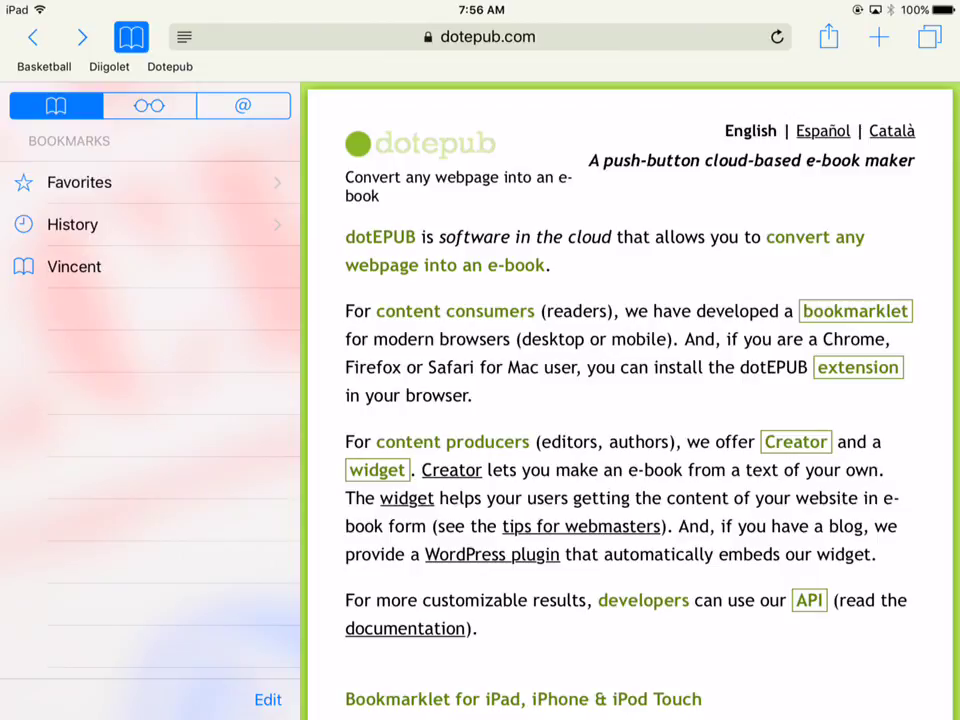
{"action": "left_click", "coordinate": [79, 182]}
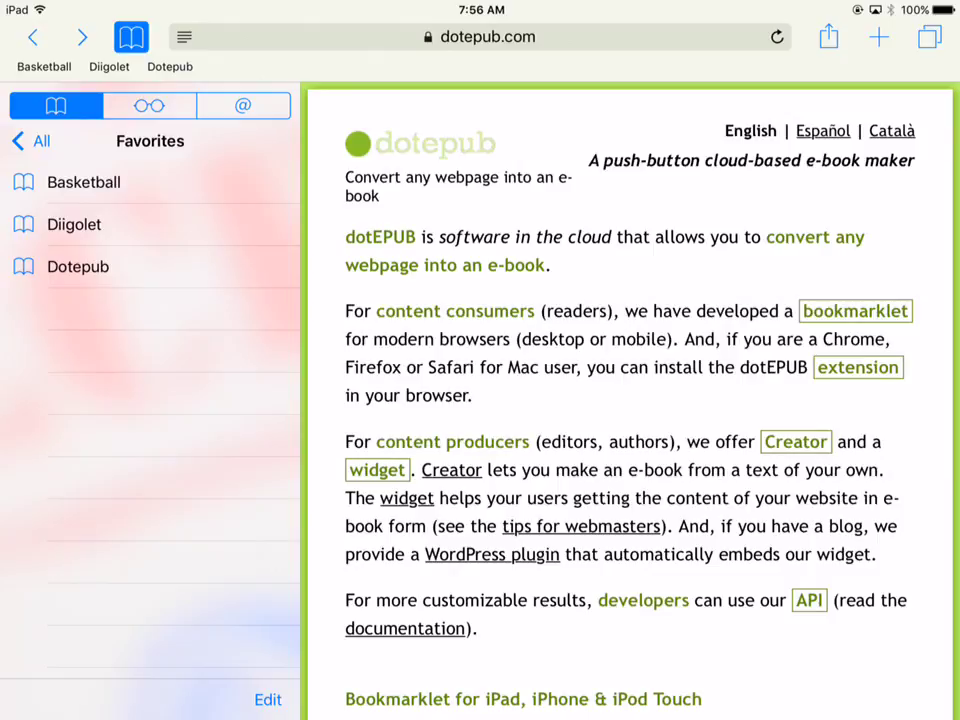
{"action": "left_click", "coordinate": [267, 699]}
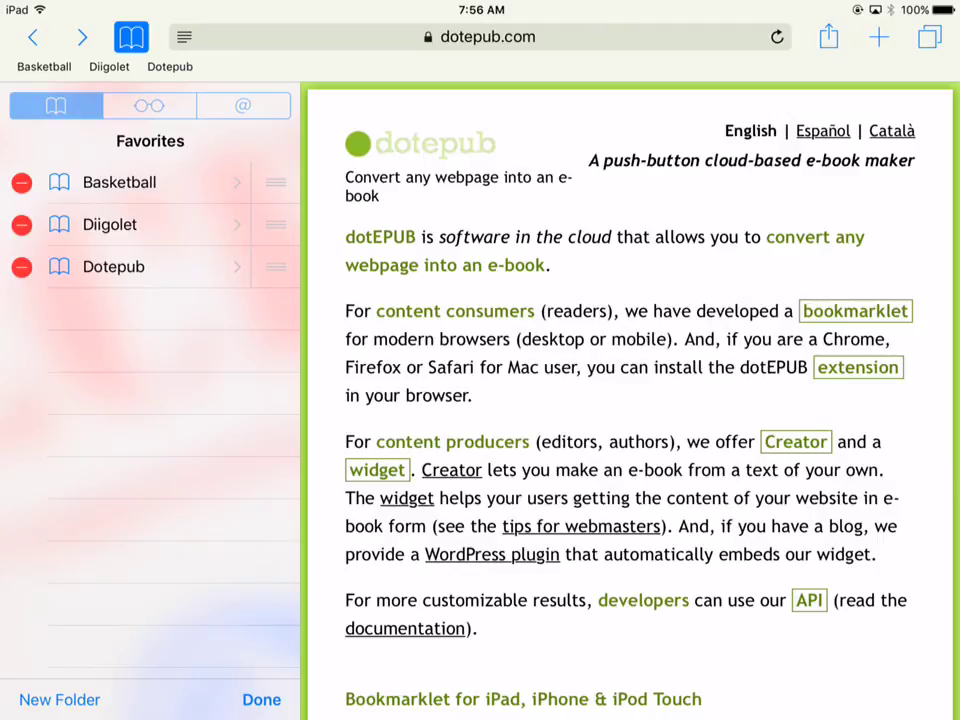
{"action": "left_click", "coordinate": [113, 266]}
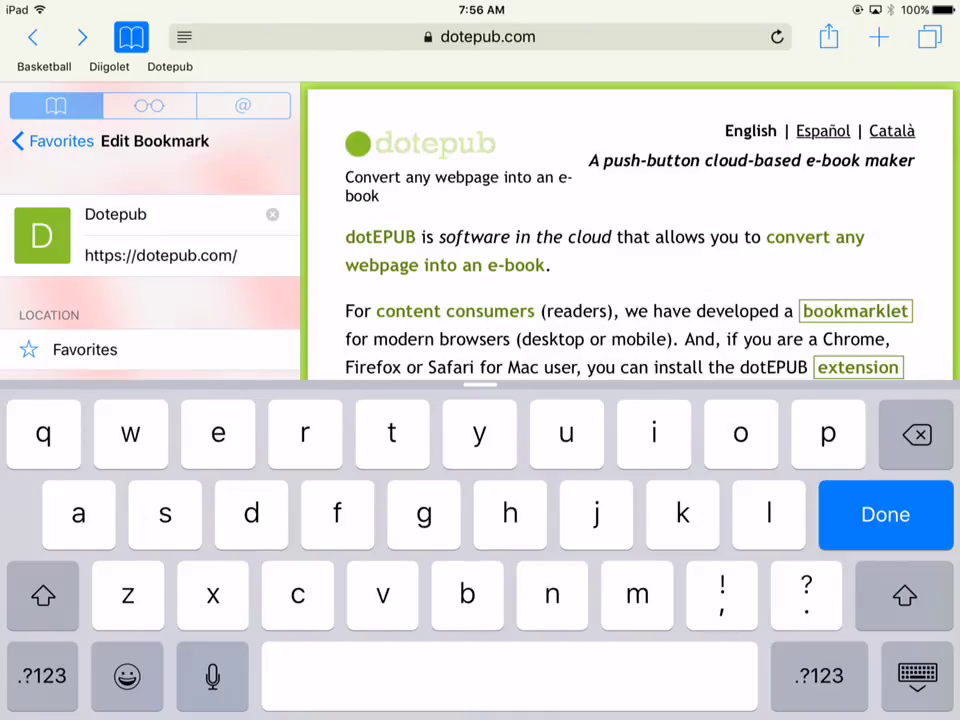
Clear the Dotepub bookmark's address and hide the keyboard
{"action": "left_click", "coordinate": [200, 255]}
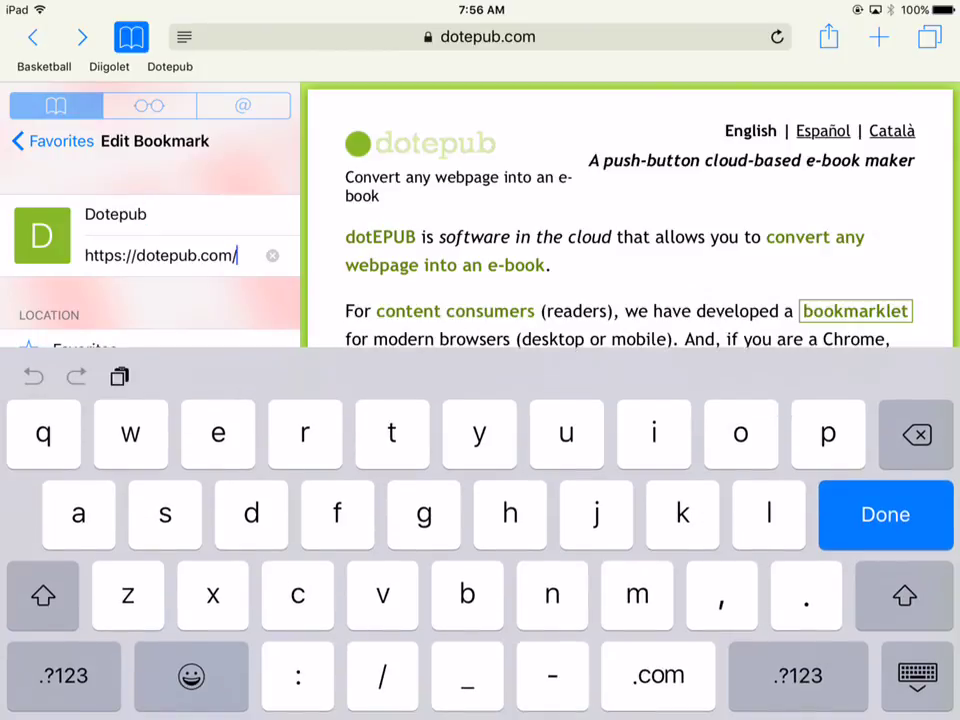
{"action": "left_click", "coordinate": [272, 255]}
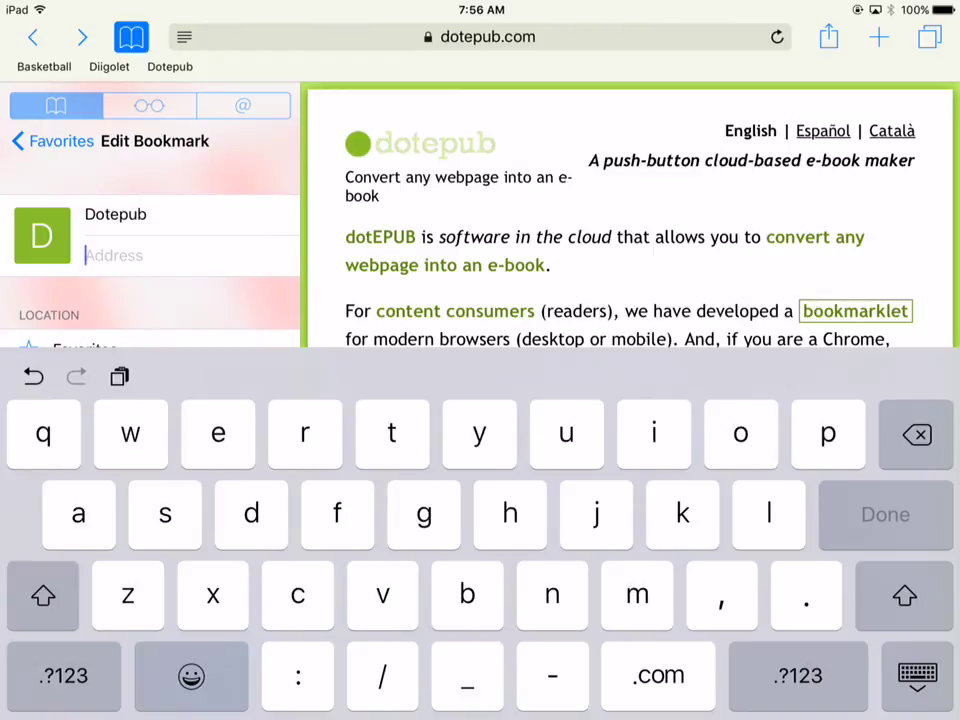
{"action": "left_click", "coordinate": [917, 675]}
Scroll to the dotEPUB bookmarklet code box and place the cursor inside it
{"action": "scroll", "coordinate": [630, 400], "scroll_direction": "down", "scroll_amount": 5}
{"action": "left_click", "coordinate": [85, 305]}
{"action": "scroll", "coordinate": [630, 400], "scroll_direction": "down", "scroll_amount": 2}
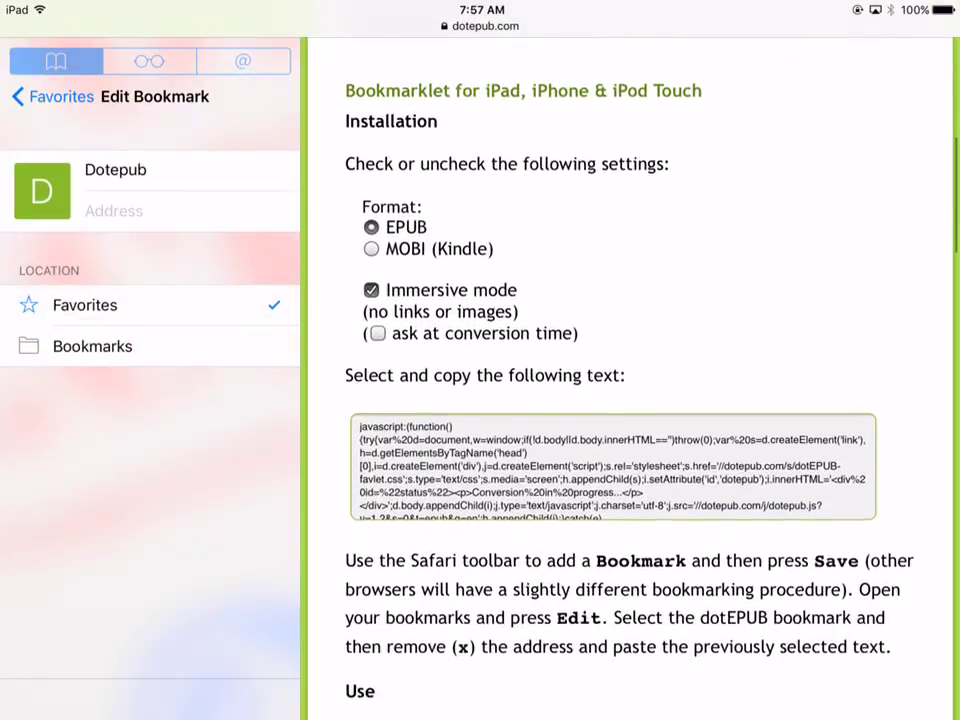
{"action": "scroll", "coordinate": [630, 400], "scroll_direction": "down", "scroll_amount": 2}
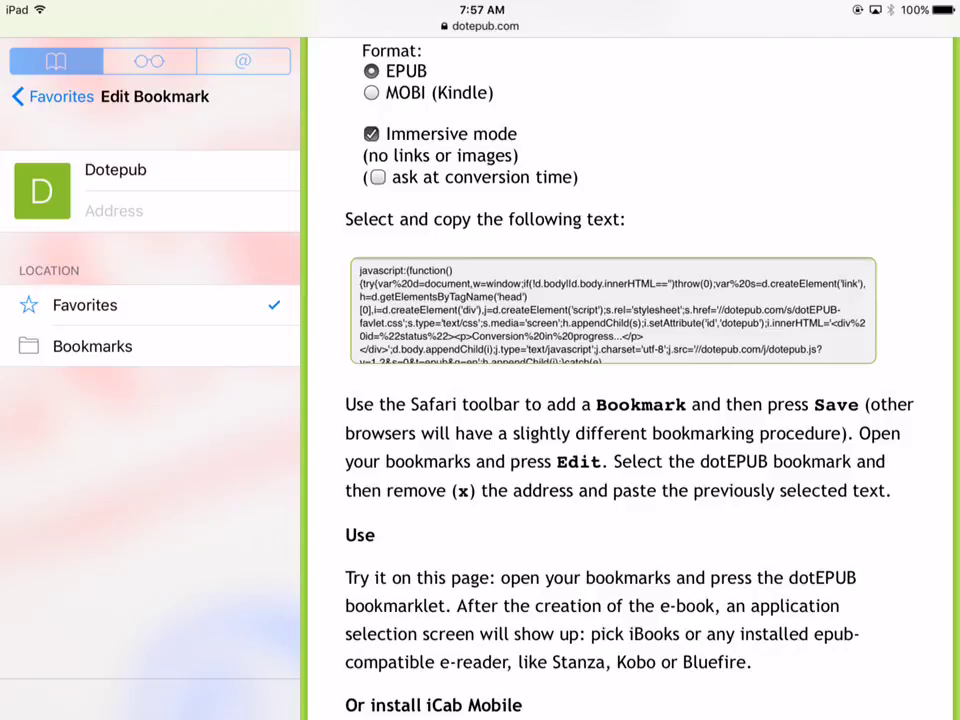
{"action": "left_click", "coordinate": [114, 210]}
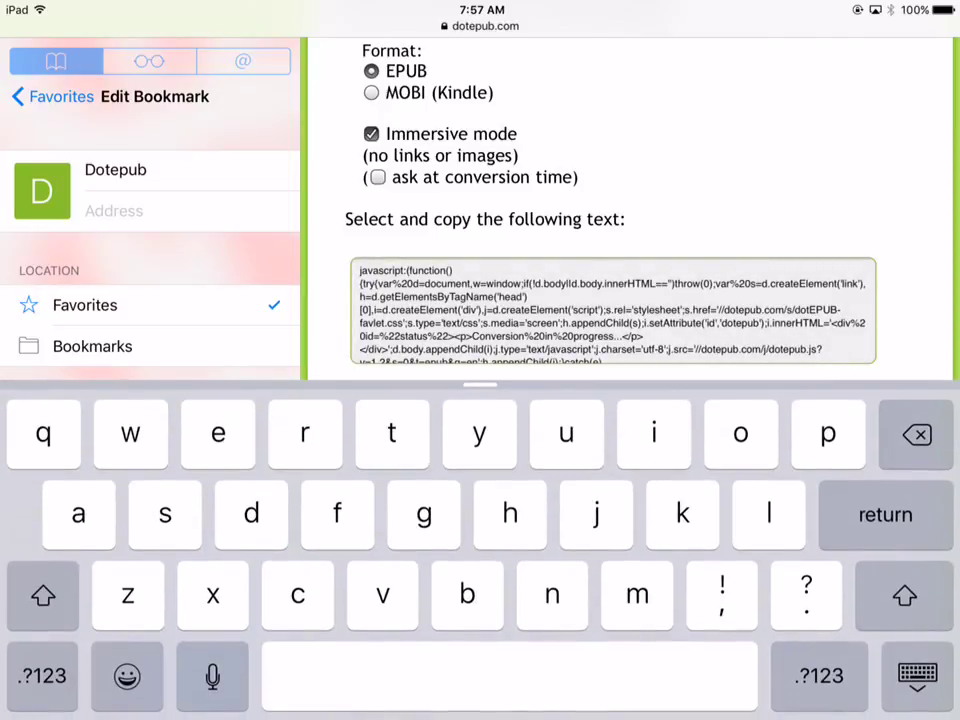
{"action": "left_click", "coordinate": [620, 310]}
{"action": "left_click", "coordinate": [632, 323]}
Select all of the bookmarklet code and copy it
{"action": "left_click", "coordinate": [648, 323]}
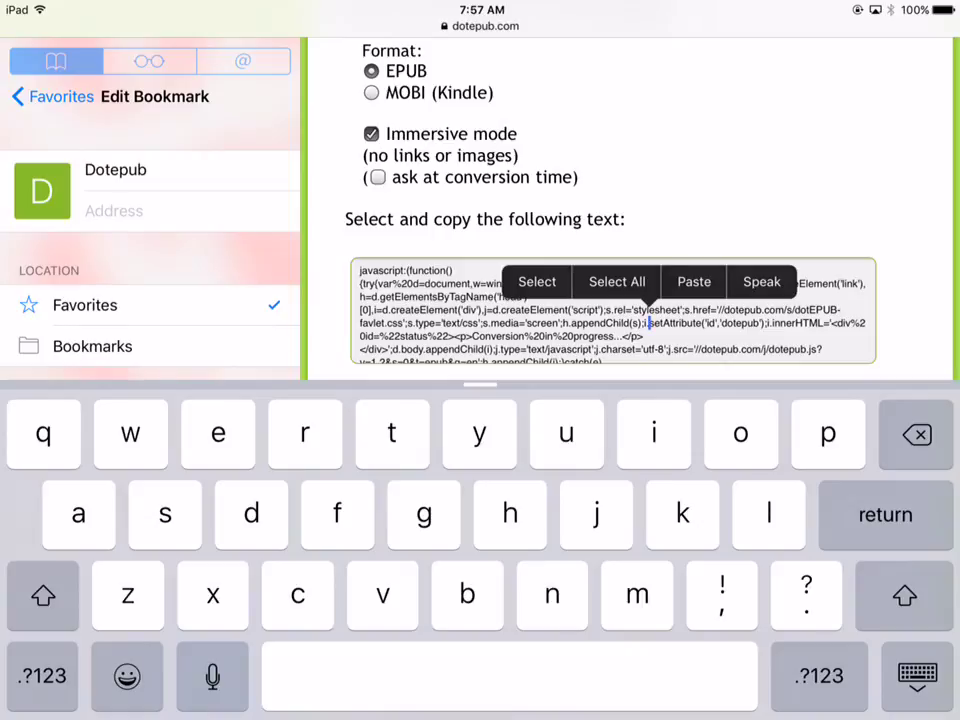
{"action": "left_click", "coordinate": [617, 281]}
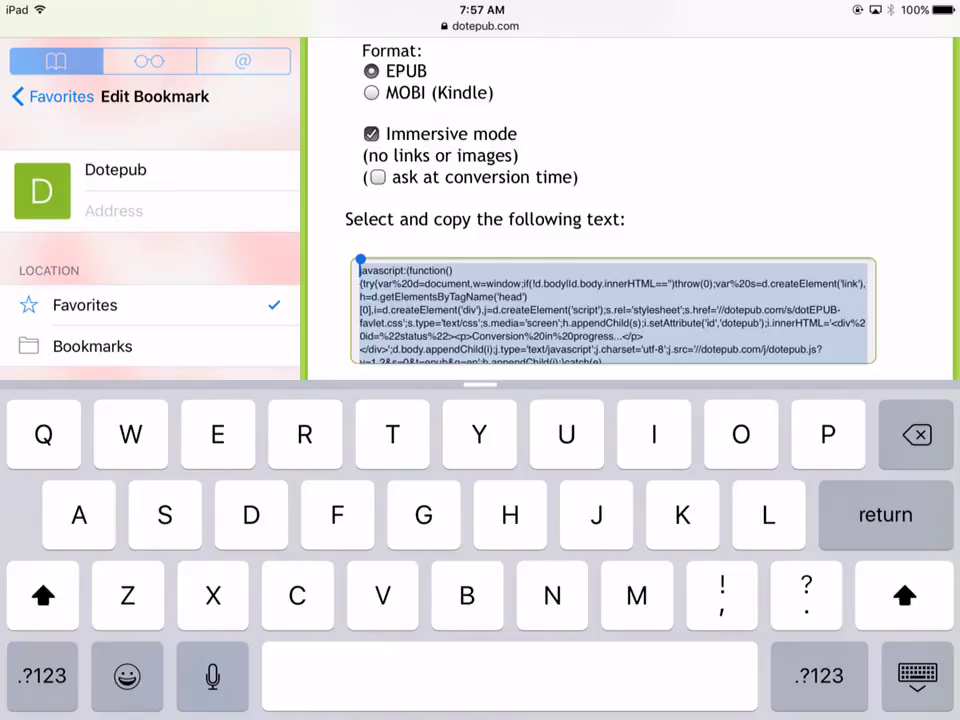
{"action": "left_click", "coordinate": [700, 323]}
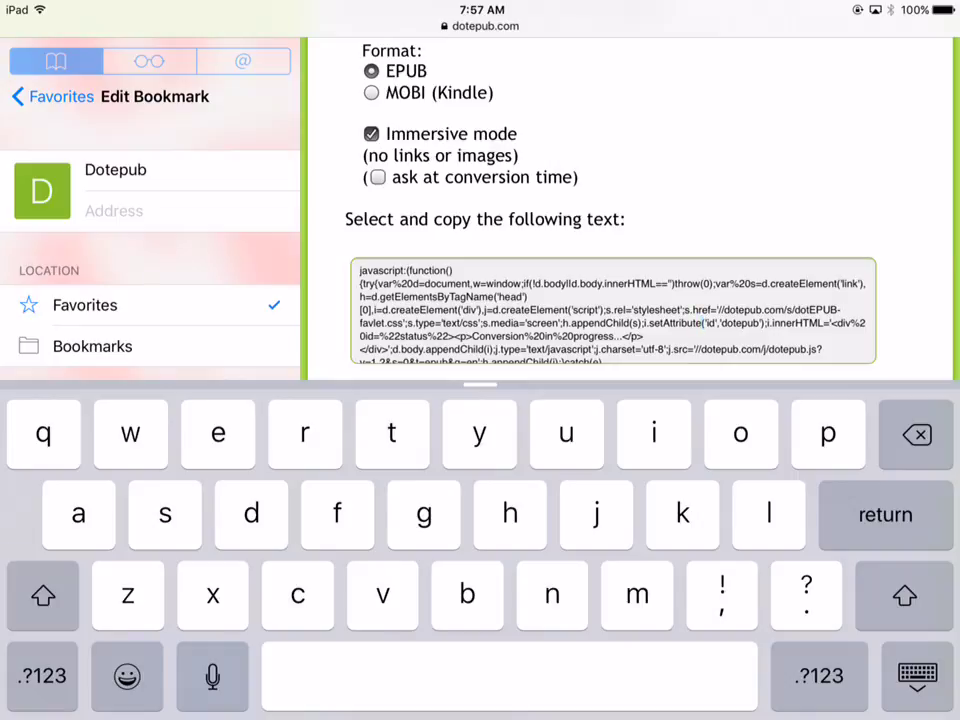
{"action": "left_click", "coordinate": [688, 310]}
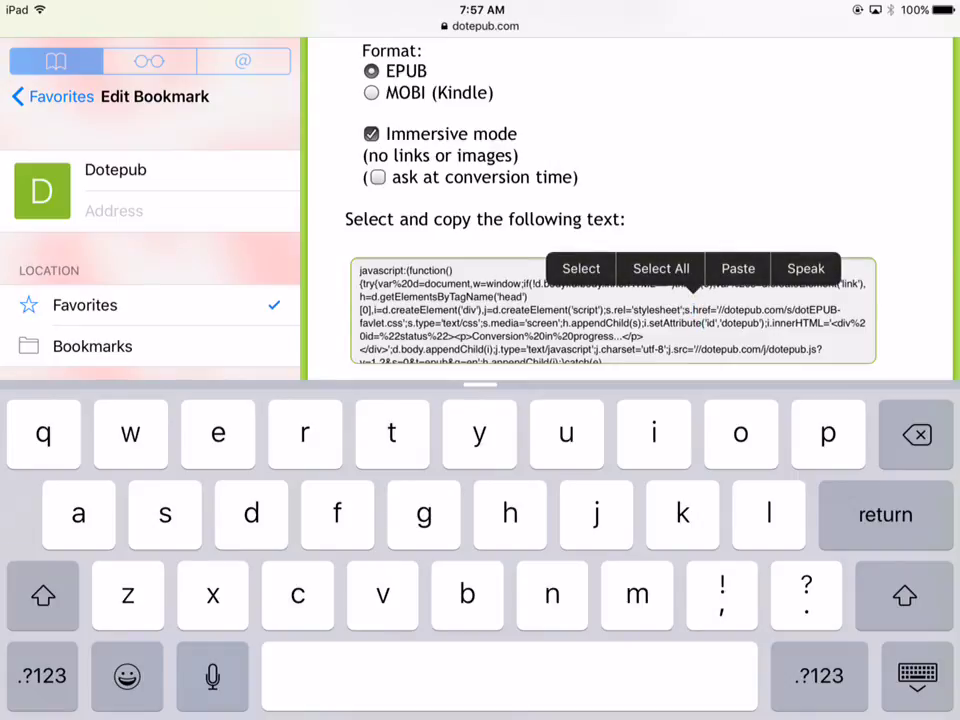
{"action": "left_click", "coordinate": [661, 268]}
{"action": "left_click", "coordinate": [572, 229]}
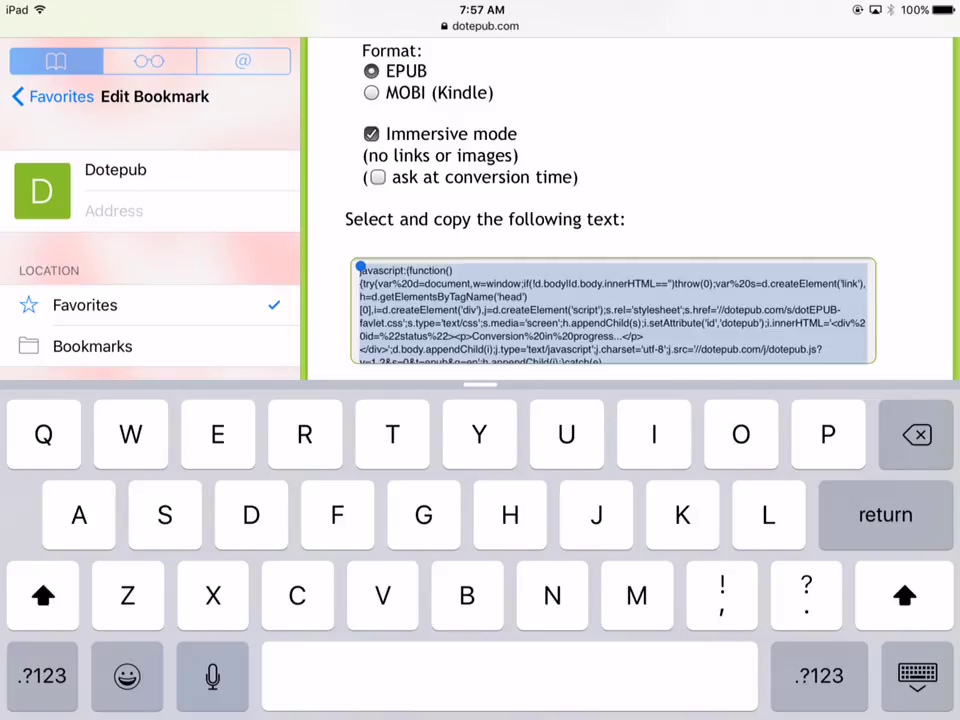
Paste the copied javascript bookmarklet code as the Dotepub bookmark's address
{"action": "left_click", "coordinate": [114, 210]}
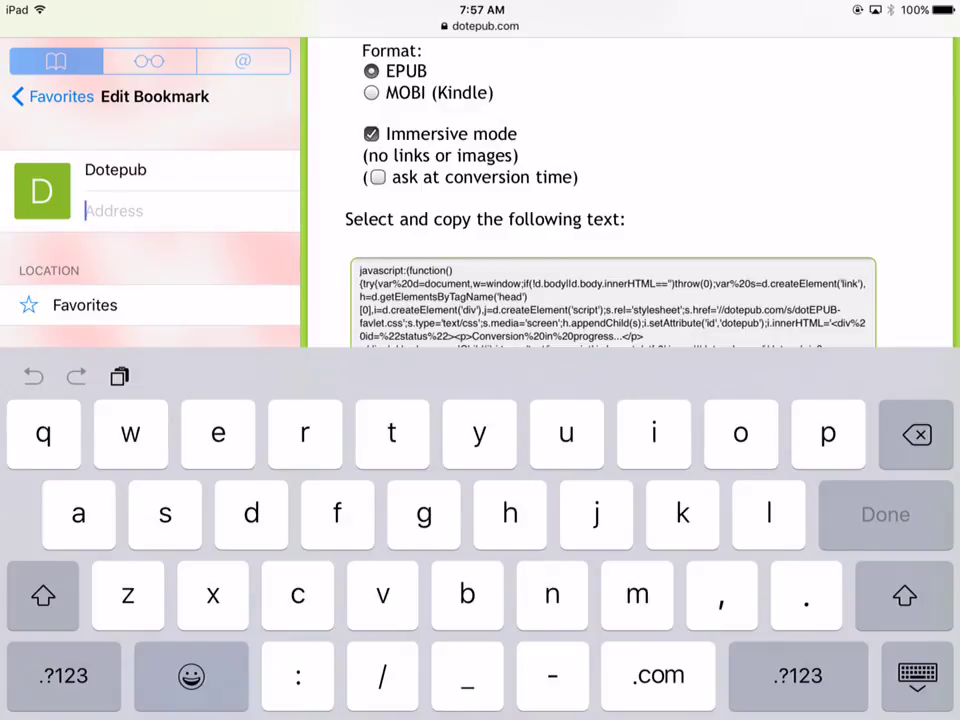
{"action": "left_click", "coordinate": [107, 210]}
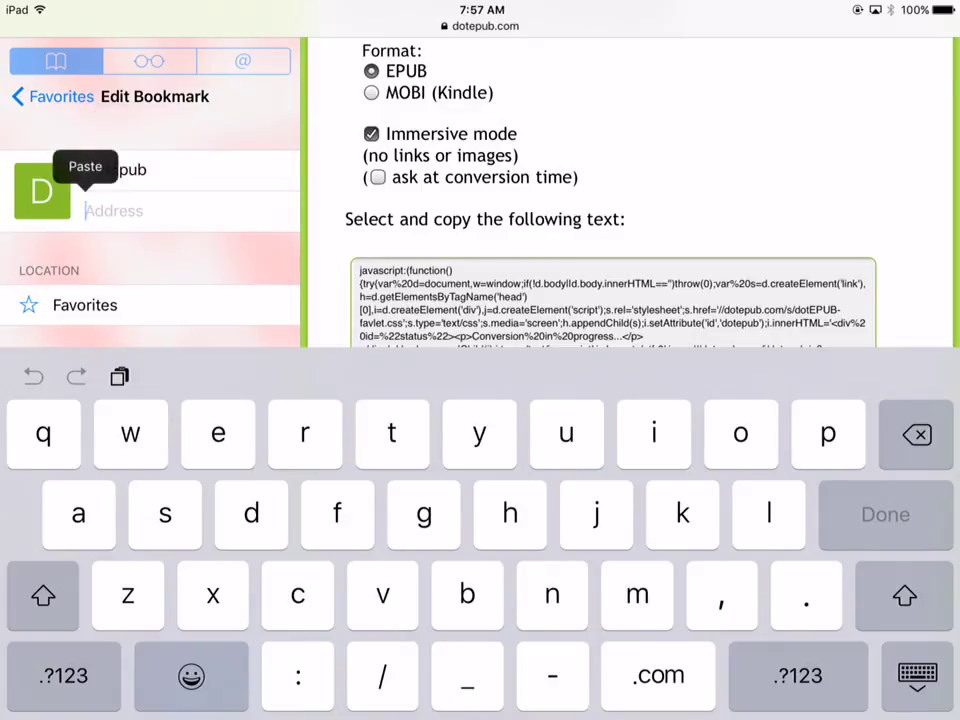
{"action": "left_click", "coordinate": [85, 166]}
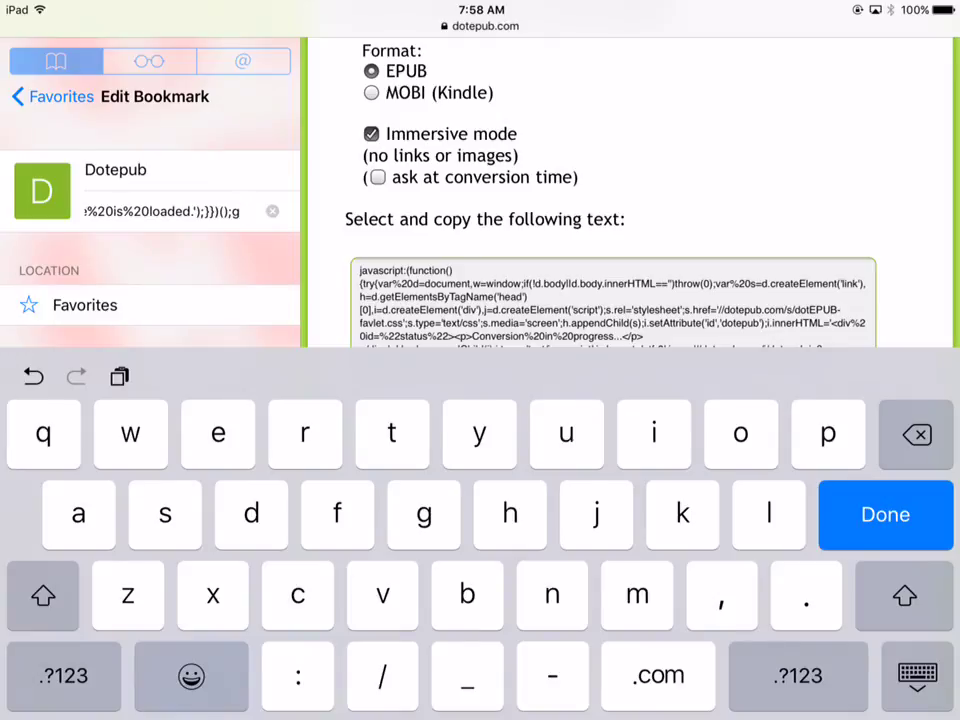
{"action": "left_click", "coordinate": [885, 514]}
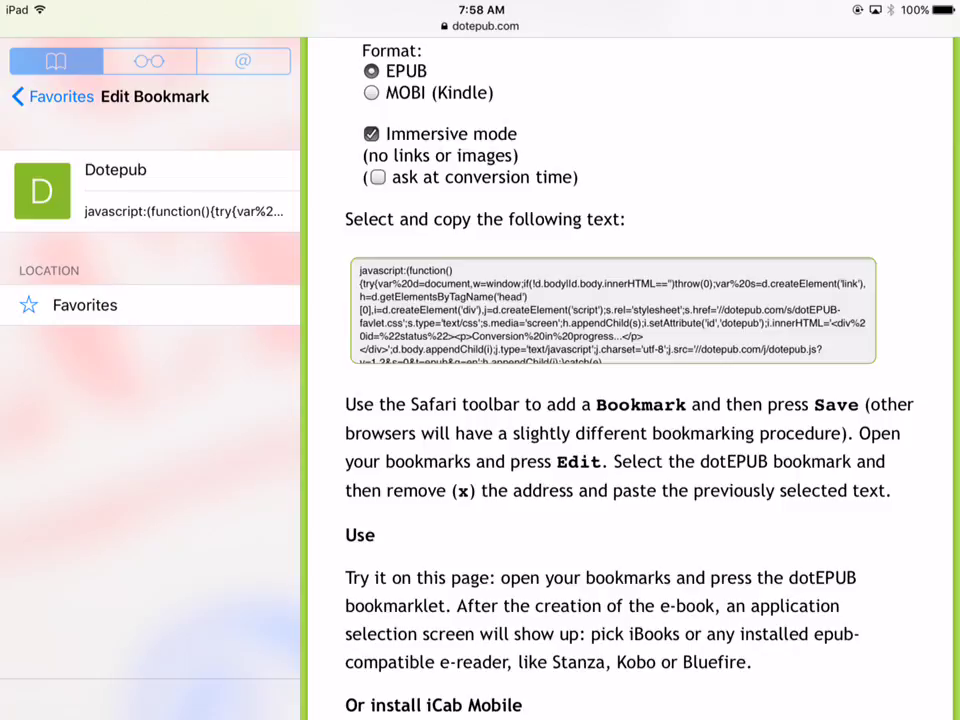
Return to Favorites, finish editing, and hide the bookmarks sidebar
{"action": "left_click", "coordinate": [55, 96]}
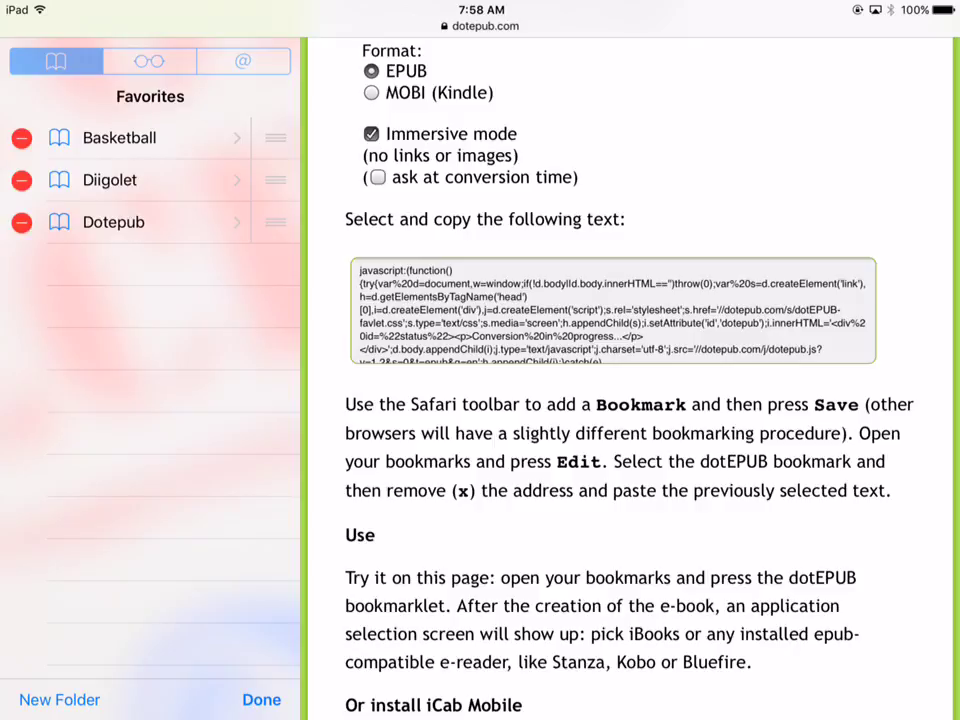
{"action": "left_click", "coordinate": [261, 699]}
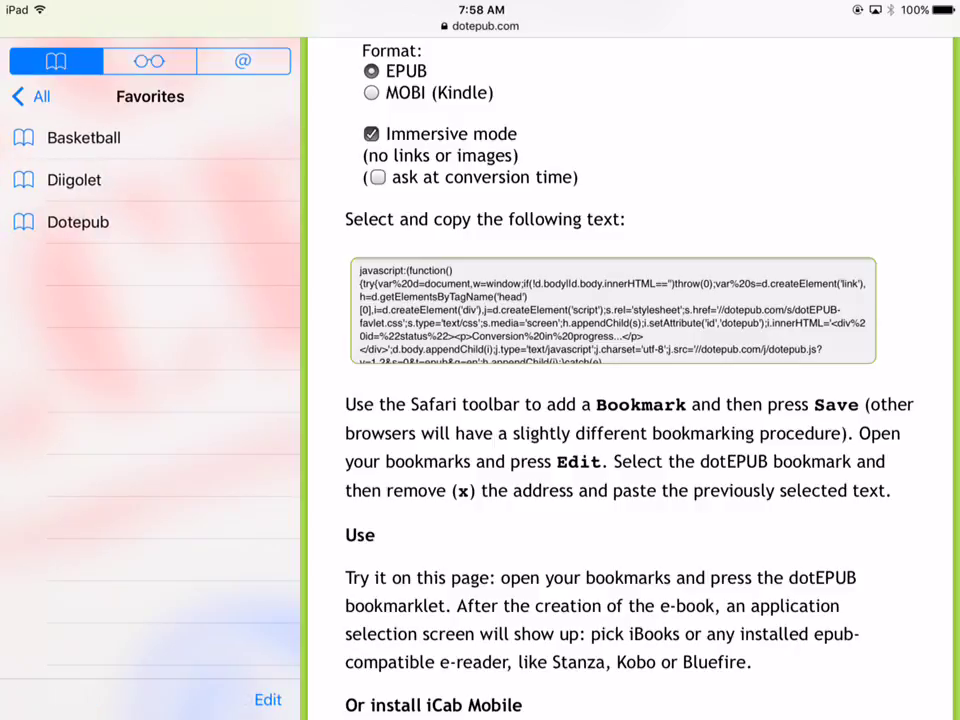
{"action": "scroll", "coordinate": [630, 380], "scroll_direction": "up", "scroll_amount": 5}
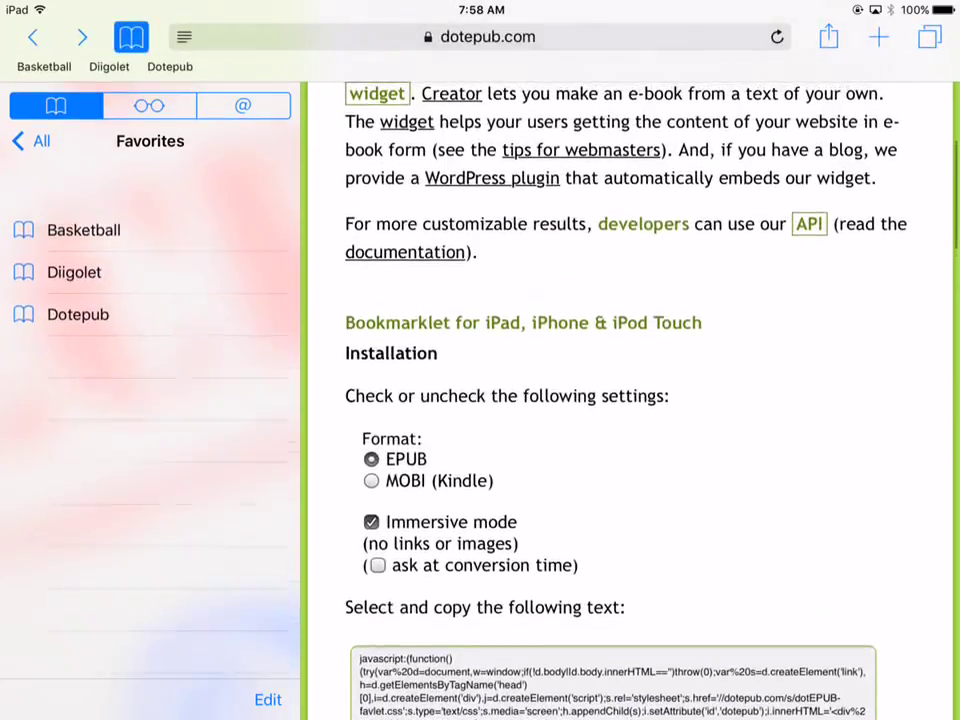
{"action": "left_click", "coordinate": [131, 37]}
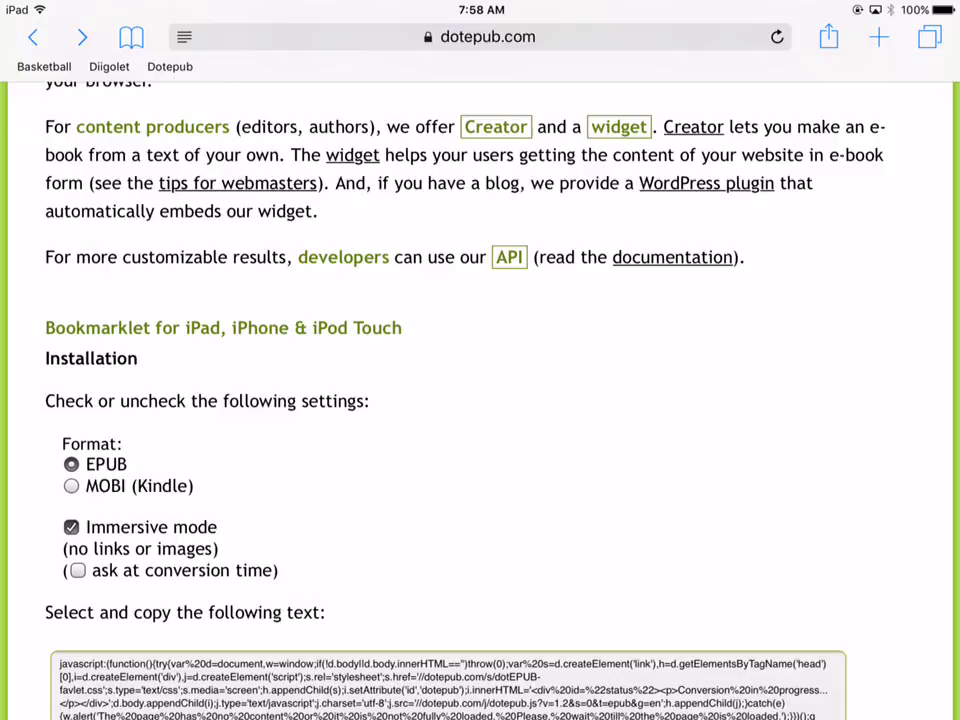
Run the Dotepub bookmarklet from the Favorites bar to generate a 17 KB EPUB
{"action": "left_click", "coordinate": [170, 66]}
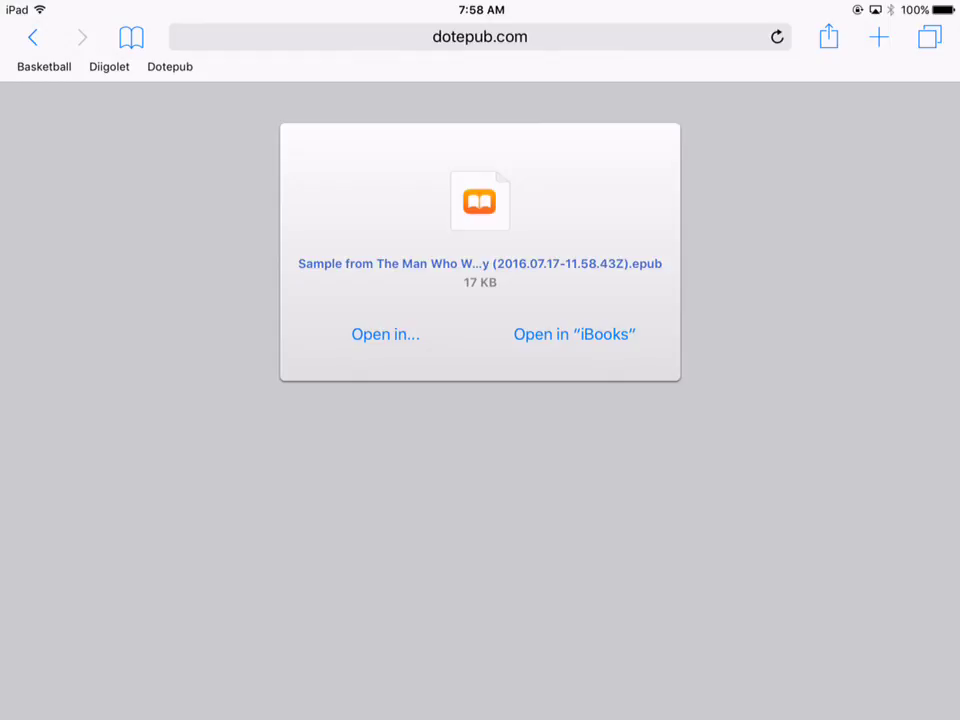
Open the EPUB in iBooks and page through 'Sample from The Man Who Was Thursday'
{"action": "left_click", "coordinate": [574, 334]}
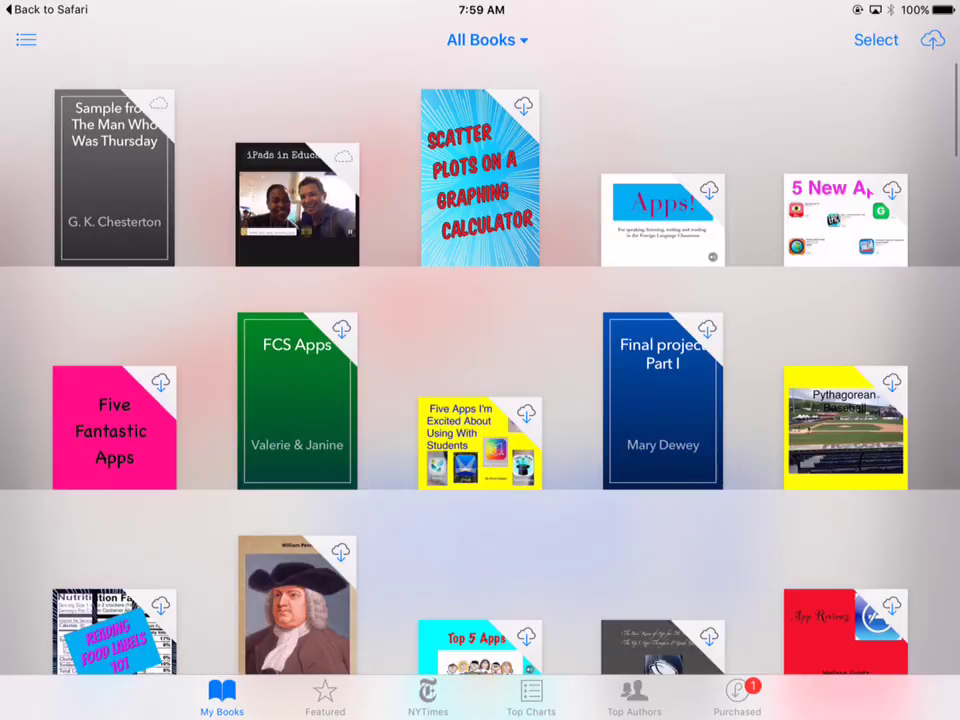
{"action": "left_click", "coordinate": [114, 178]}
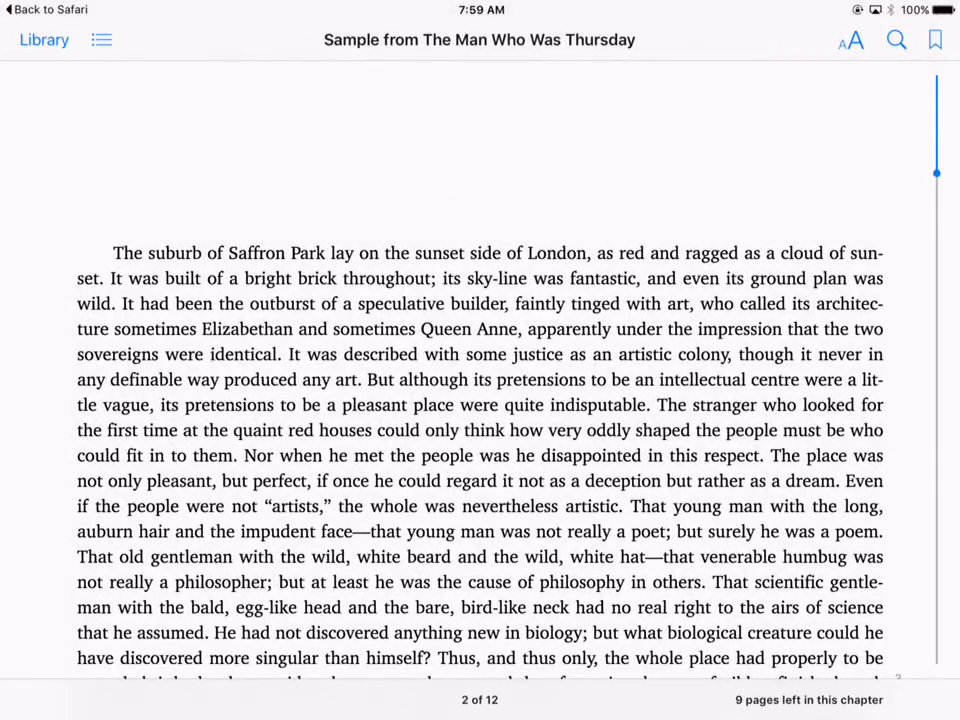
{"action": "scroll", "coordinate": [480, 400], "scroll_direction": "down", "scroll_amount": 5}
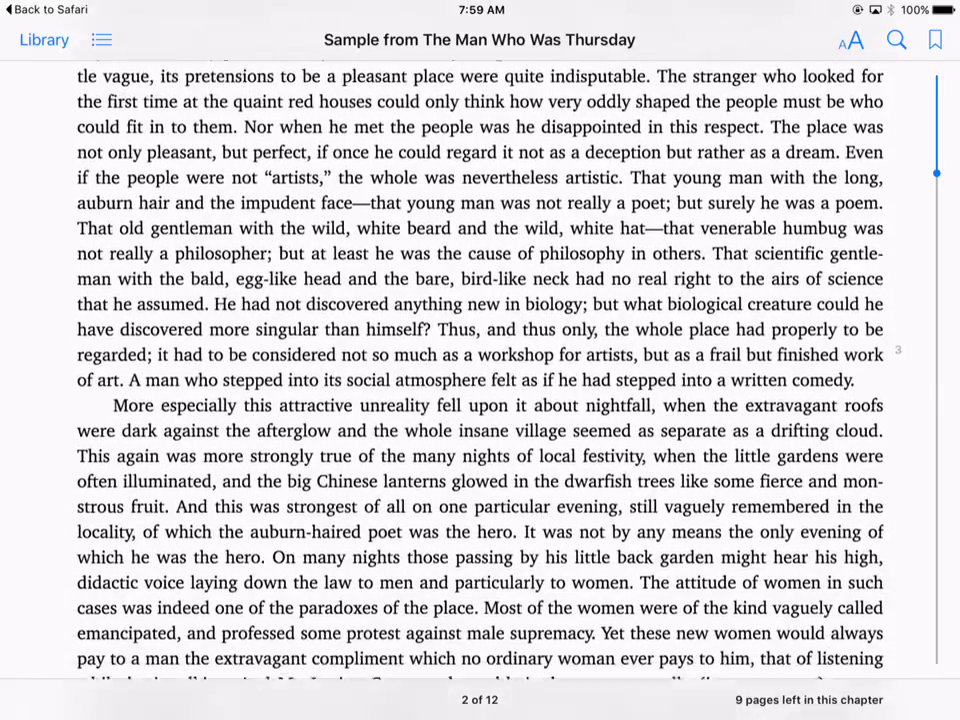
{"action": "scroll", "coordinate": [480, 400], "scroll_direction": "down", "scroll_amount": 3}
{"action": "scroll", "coordinate": [480, 400], "scroll_direction": "down", "scroll_amount": 2}
{"action": "scroll", "coordinate": [480, 400], "scroll_direction": "down", "scroll_amount": 3}
{"action": "scroll", "coordinate": [480, 400], "scroll_direction": "down", "scroll_amount": 4}
{"action": "scroll", "coordinate": [480, 400], "scroll_direction": "down", "scroll_amount": 1}
{"action": "scroll", "coordinate": [480, 400], "scroll_direction": "down", "scroll_amount": 3}
{"action": "scroll", "coordinate": [480, 400], "scroll_direction": "down", "scroll_amount": 3}
{"action": "scroll", "coordinate": [480, 400], "scroll_direction": "down", "scroll_amount": 2}
{"action": "scroll", "coordinate": [480, 400], "scroll_direction": "down", "scroll_amount": 3}
{"action": "scroll", "coordinate": [480, 400], "scroll_direction": "down", "scroll_amount": 3}
{"action": "scroll", "coordinate": [480, 400], "scroll_direction": "up", "scroll_amount": 3}
{"action": "scroll", "coordinate": [480, 400], "scroll_direction": "up", "scroll_amount": 2}
{"action": "scroll", "coordinate": [480, 400], "scroll_direction": "up", "scroll_amount": 1}
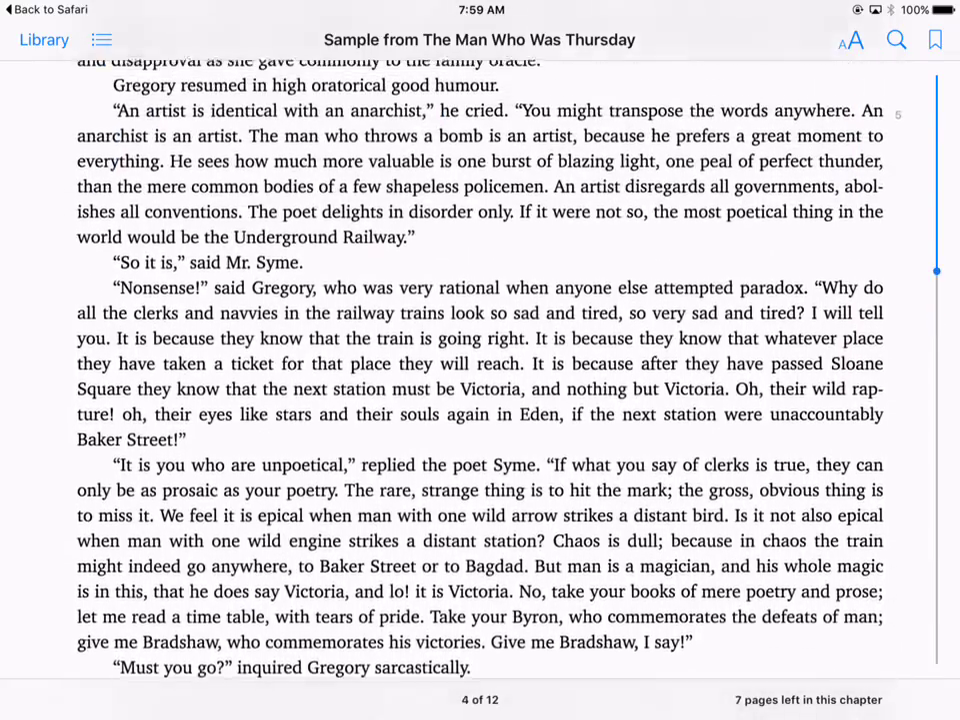
Switch back from iBooks to Safari's EPUB download screen
{"action": "left_click", "coordinate": [48, 9]}
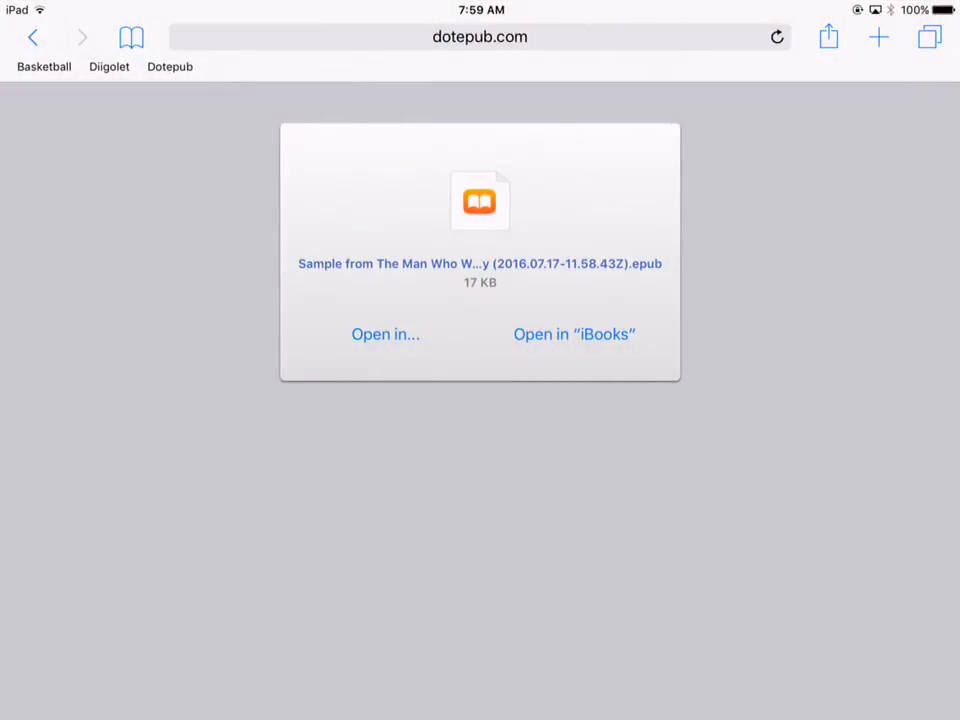